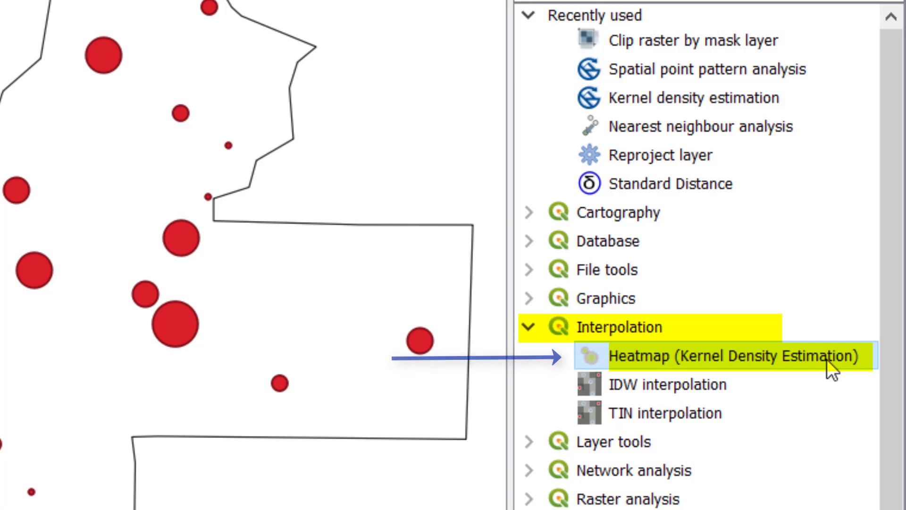
Open Kernel density estimation from the Processing Toolbox's recently used algorithms.
double_click(827, 359)
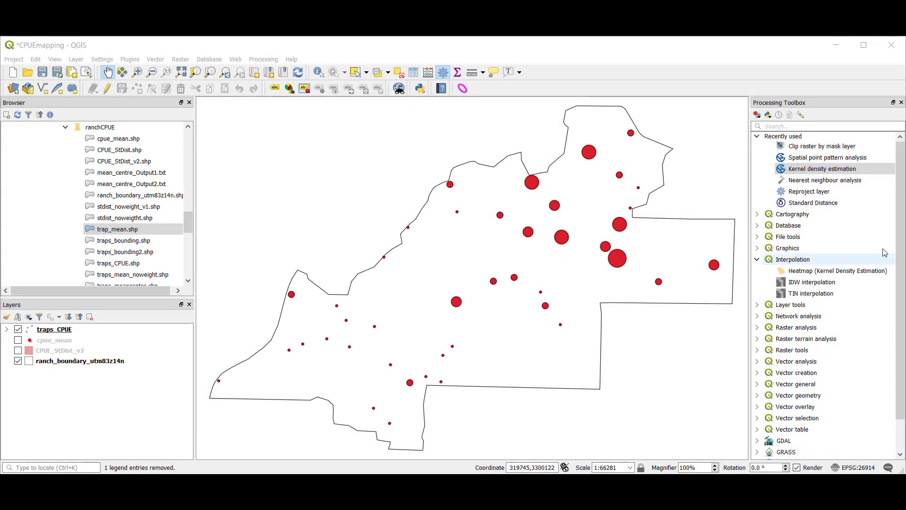
left_click(866, 171)
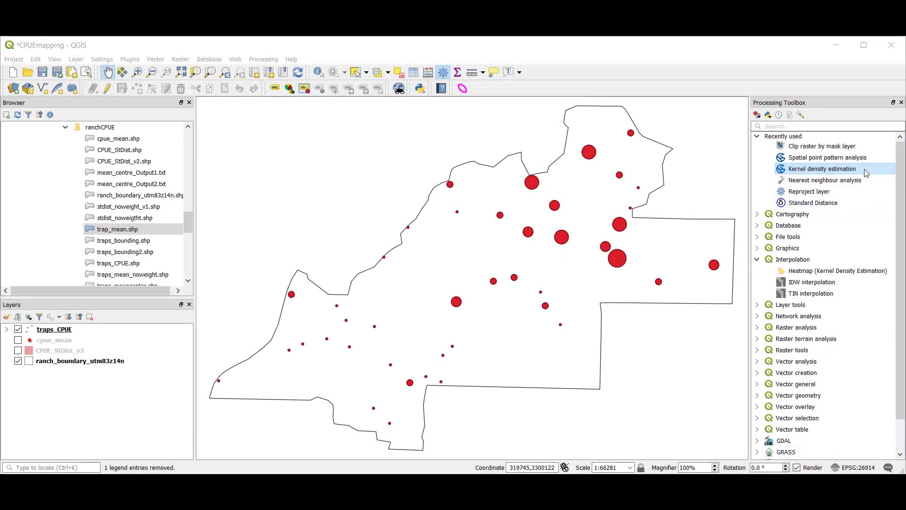
Keep traps_CPUE as the input points and weight the density by the CPUE field.
double_click(864, 169)
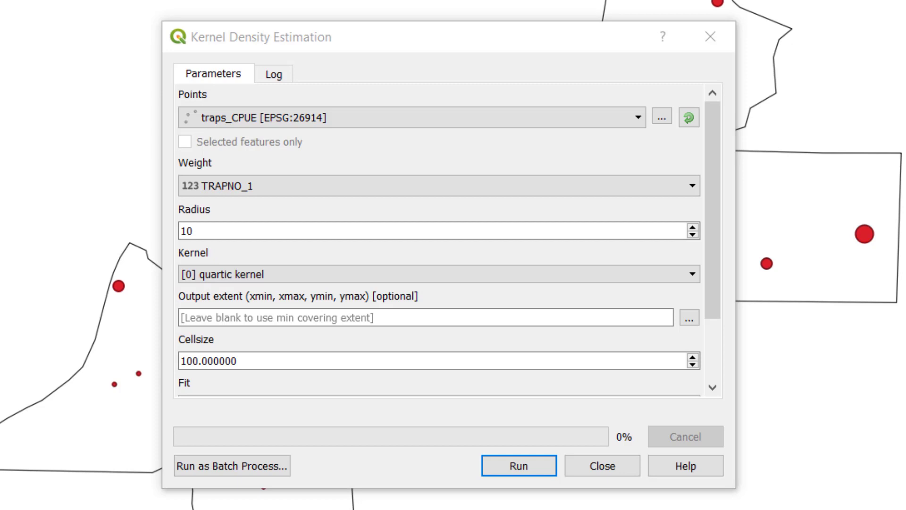
left_click(639, 118)
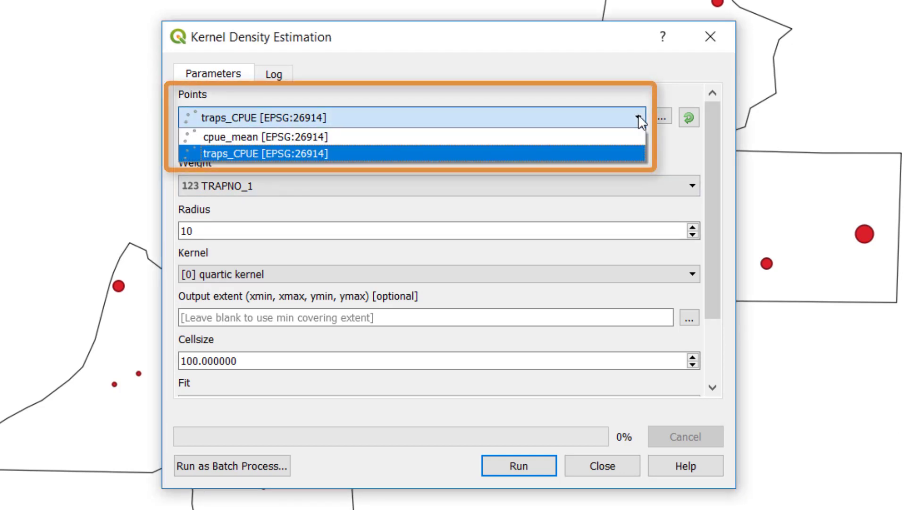
left_click(639, 117)
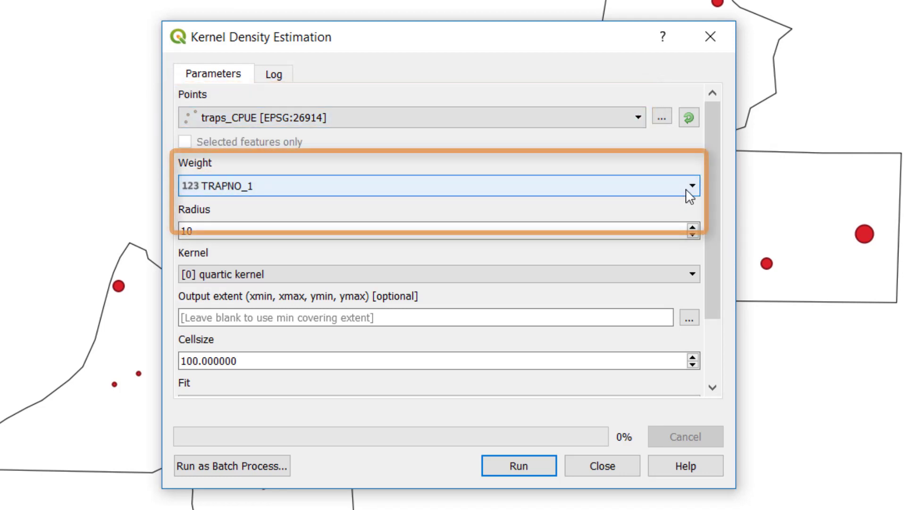
left_click(688, 188)
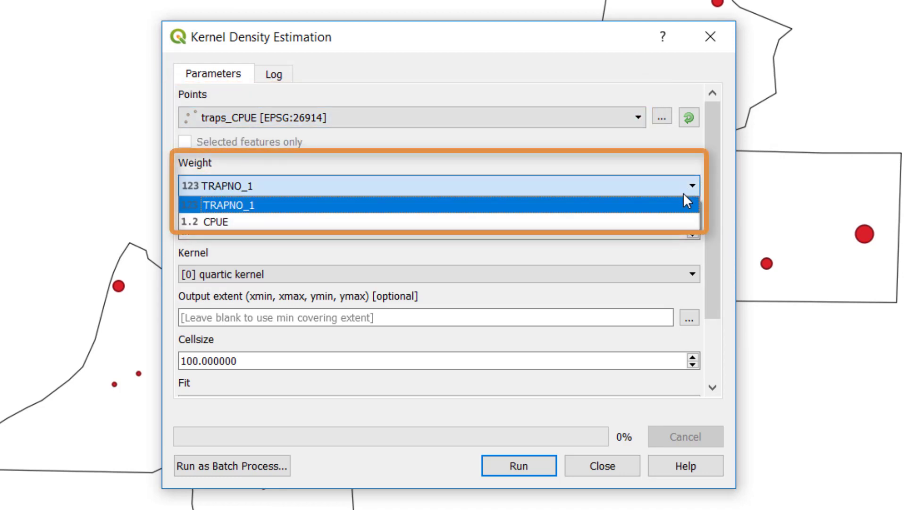
left_click(679, 222)
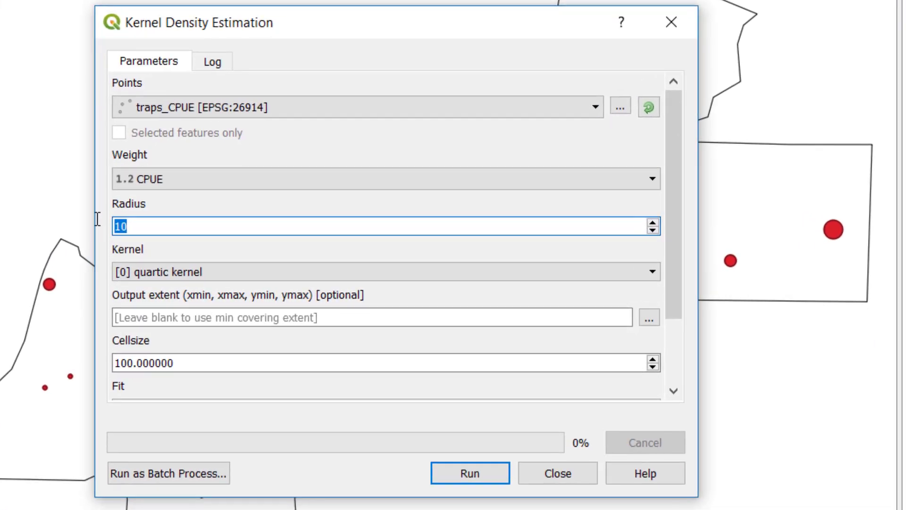
Enter 1234 as the kernel density radius.
type("1234")
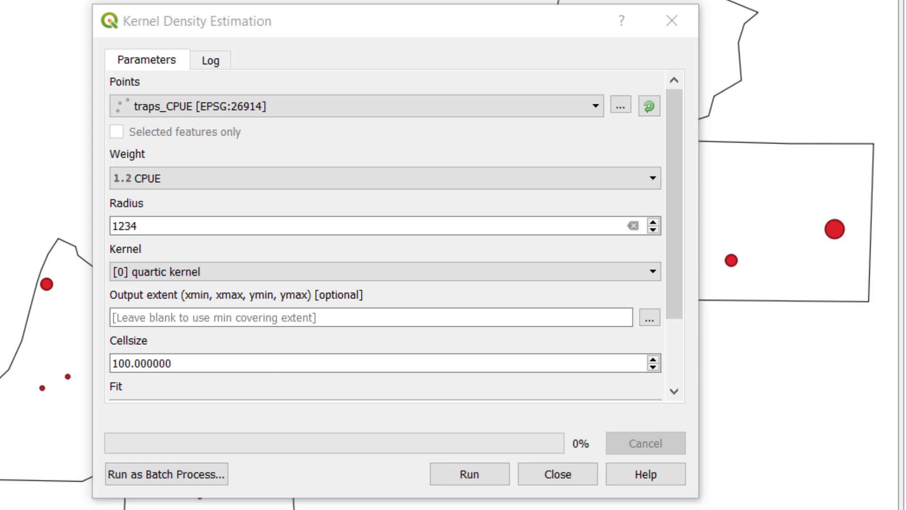
Take the output extent from the ranch_boundary_utm83z14n layer.
left_click(654, 317)
left_click(675, 328)
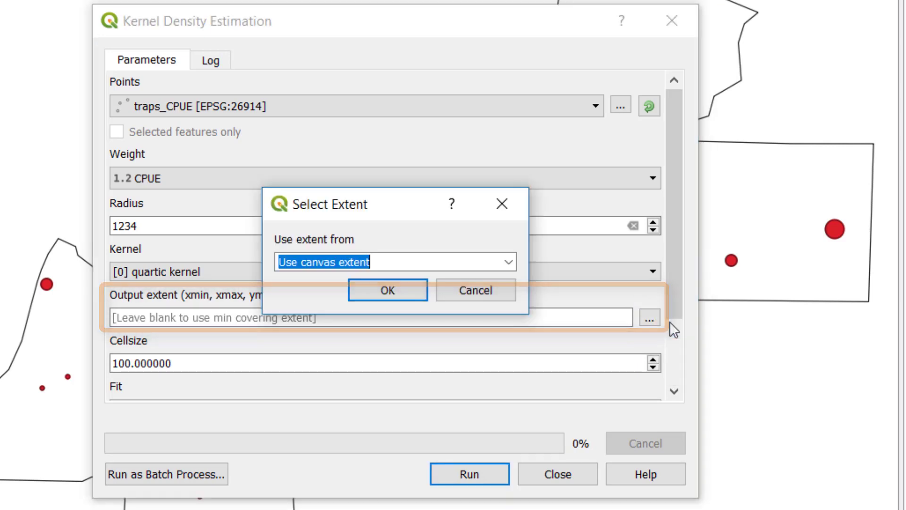
left_click(507, 260)
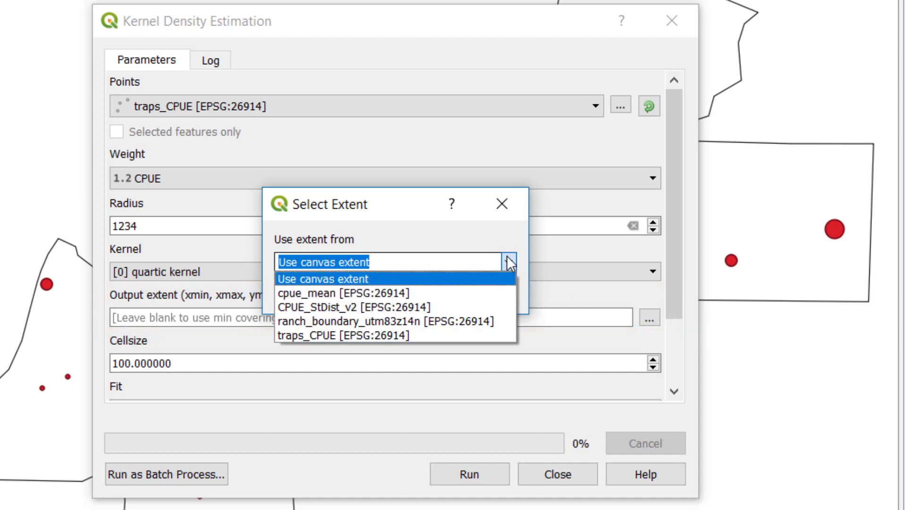
left_click(491, 321)
left_click(408, 285)
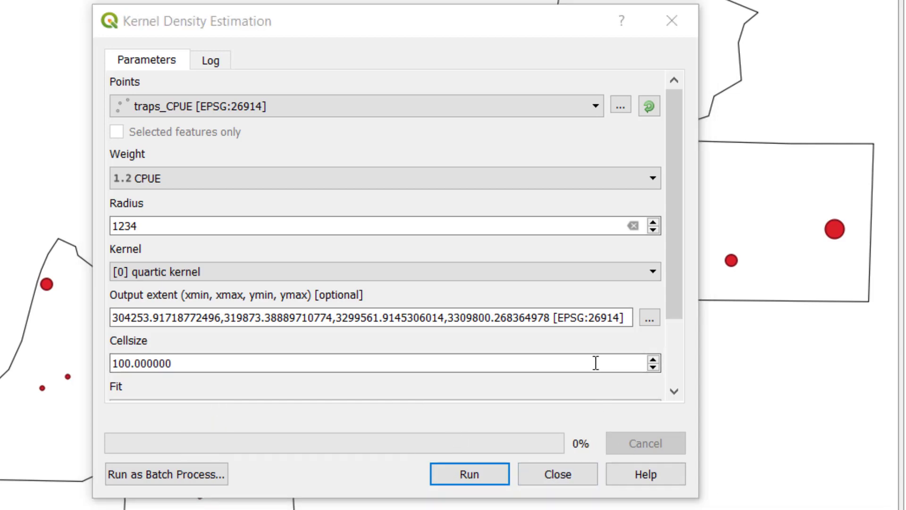
Save the output as KDE_CPUE1 in a new KDE folder under TD11_GIS/raster.
scroll(593, 355, "down", 3)
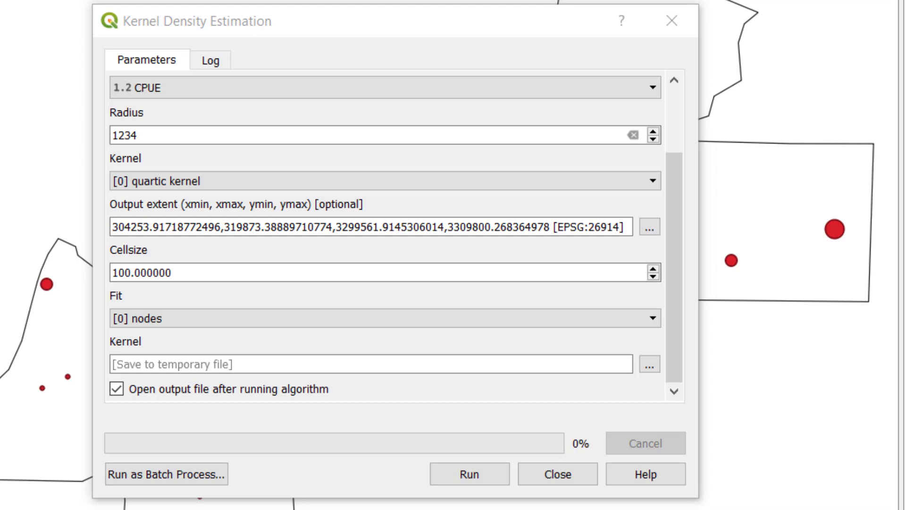
left_click(652, 369)
left_click(769, 407)
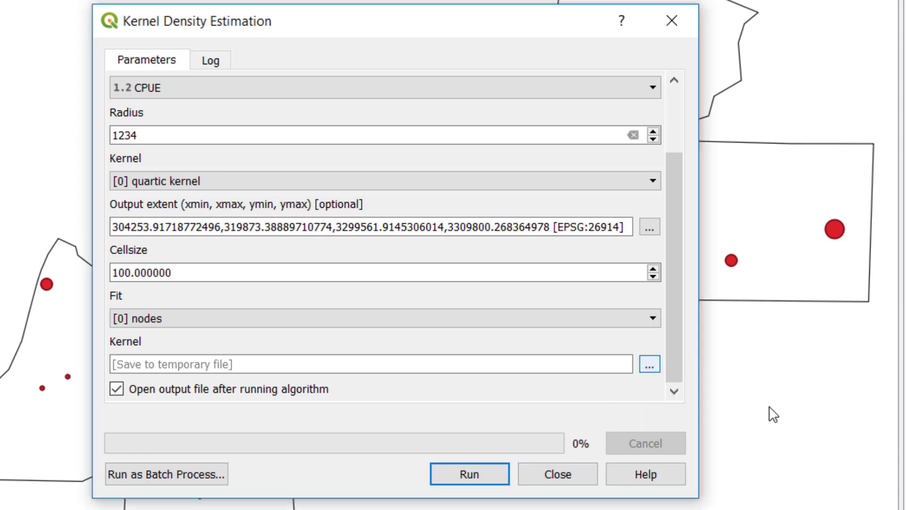
left_click(400, 90)
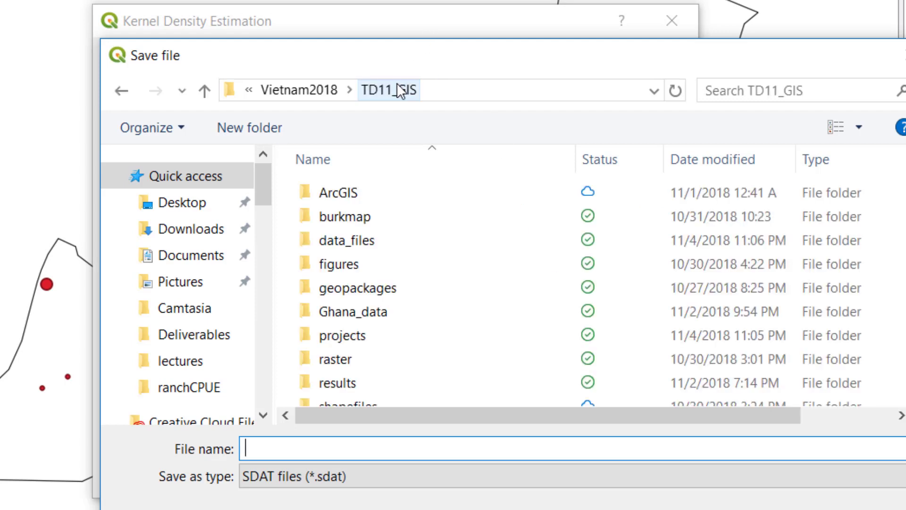
double_click(356, 359)
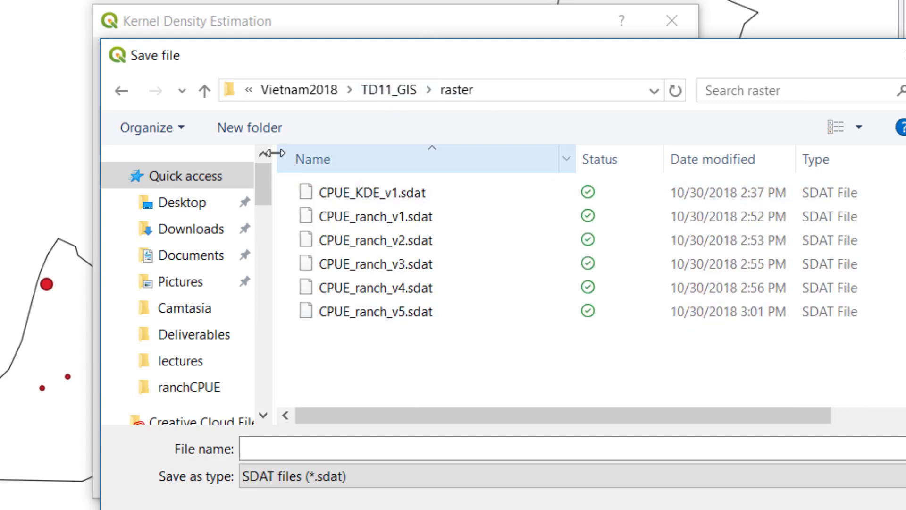
left_click(265, 134)
type("KDE")
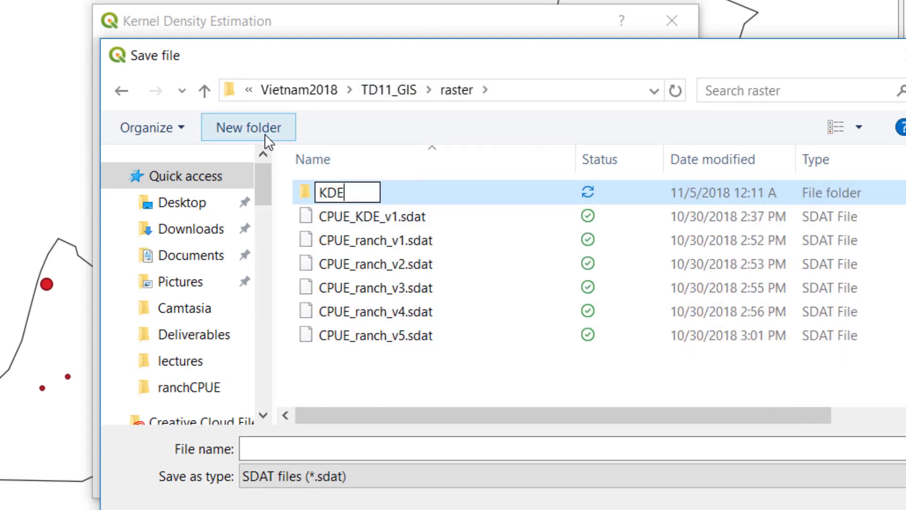
key("Return")
double_click(302, 191)
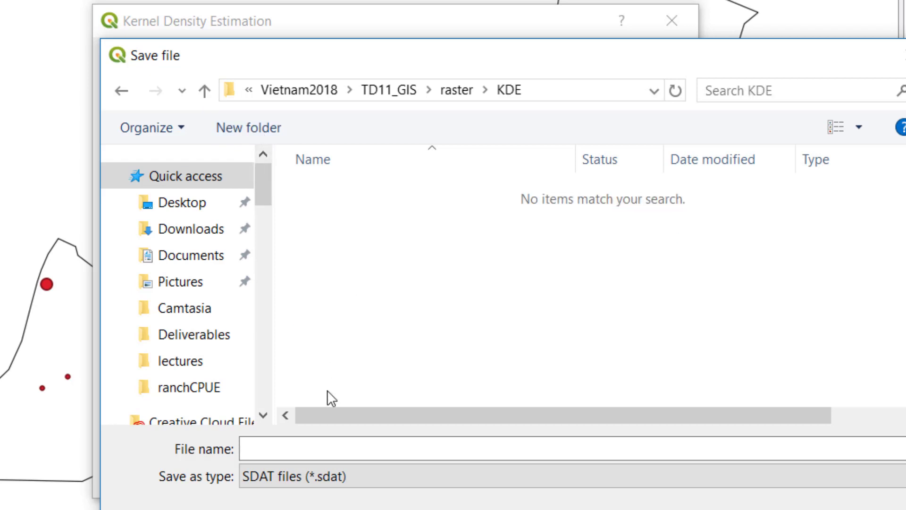
left_click(312, 446)
type("KDE_CPUE1")
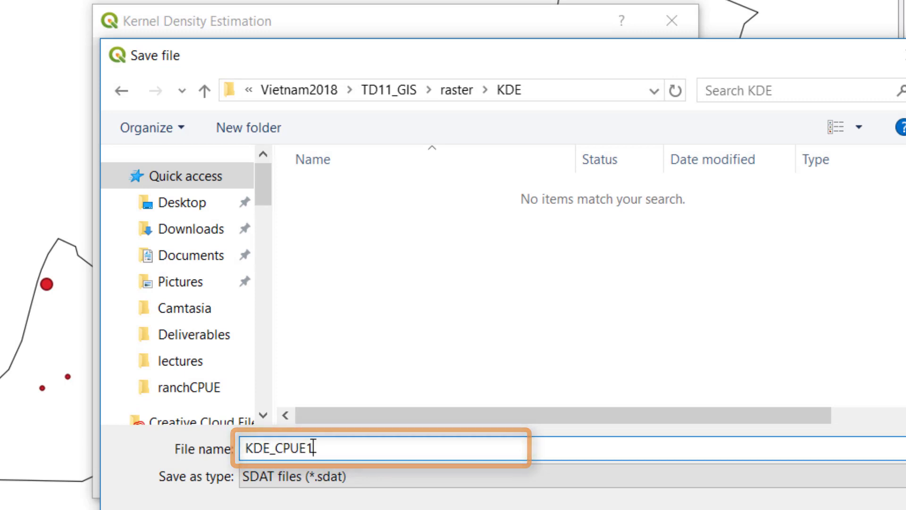
left_click(670, 501)
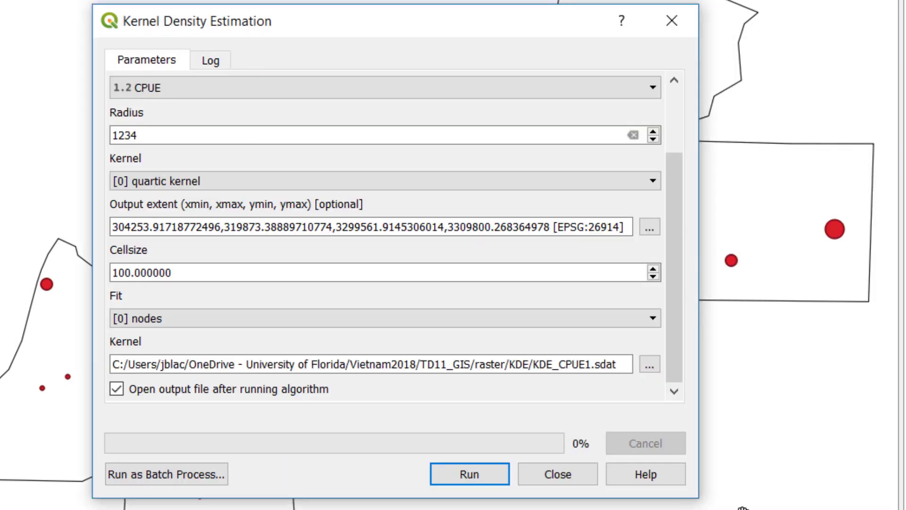
Run the kernel density estimation with the configured settings.
left_click(487, 469)
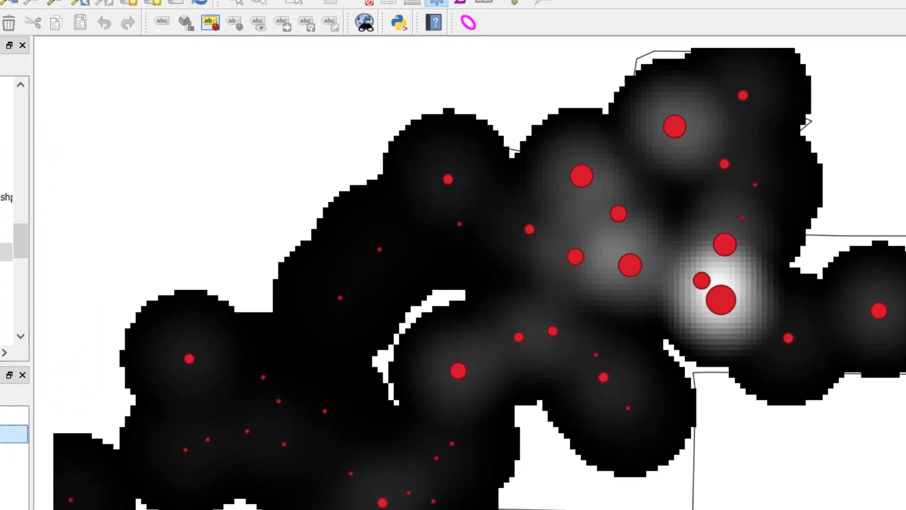
Render the Kernel layer as continuous singleband pseudocolor with the white-to-dark-red ramp.
double_click(19, 403)
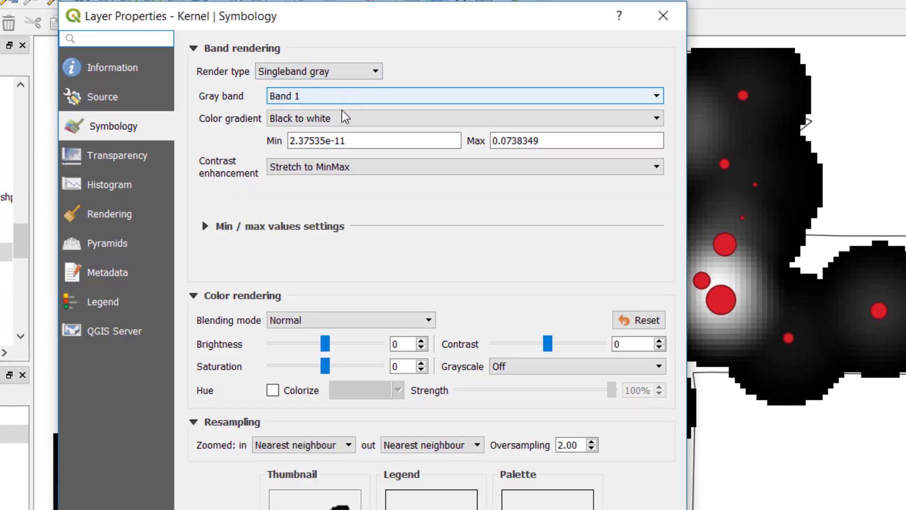
left_click(341, 73)
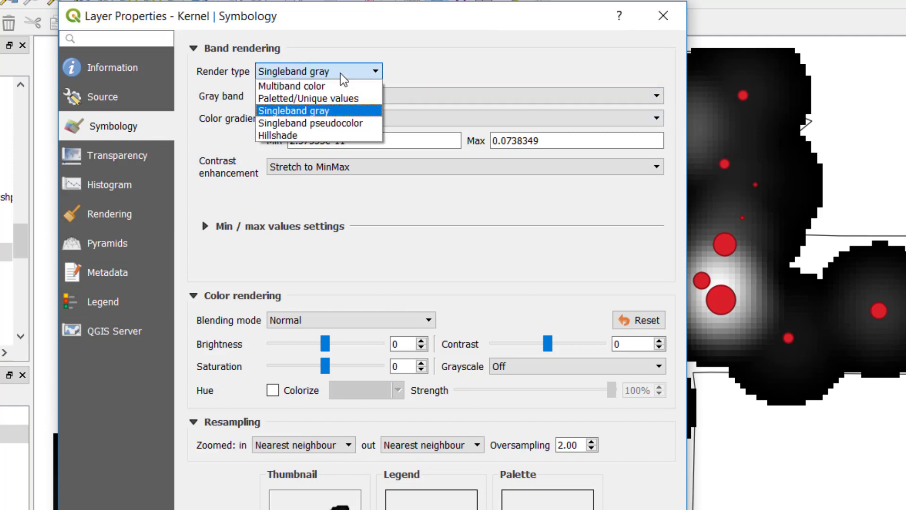
left_click(334, 124)
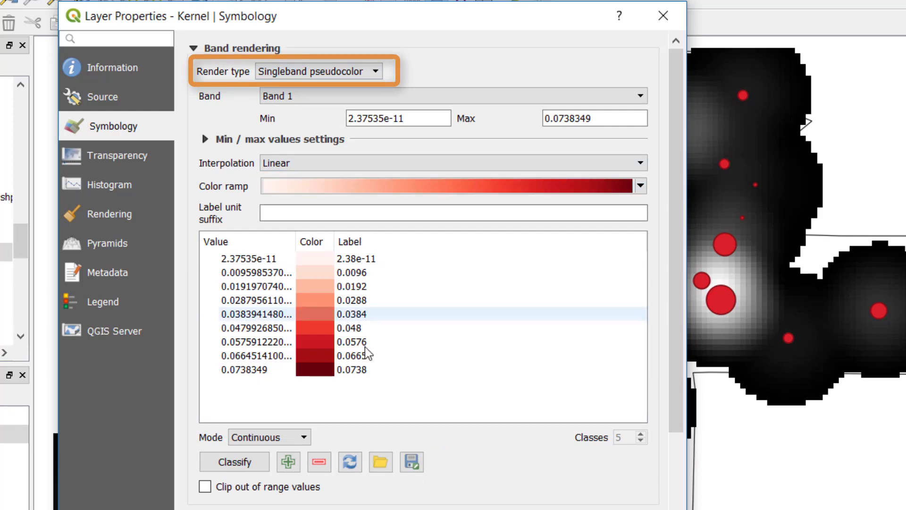
left_click(288, 437)
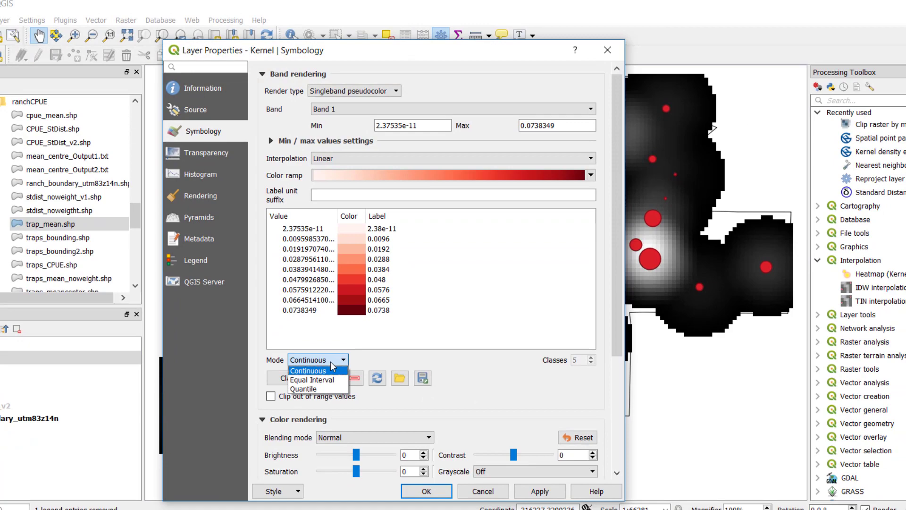
left_click(286, 438)
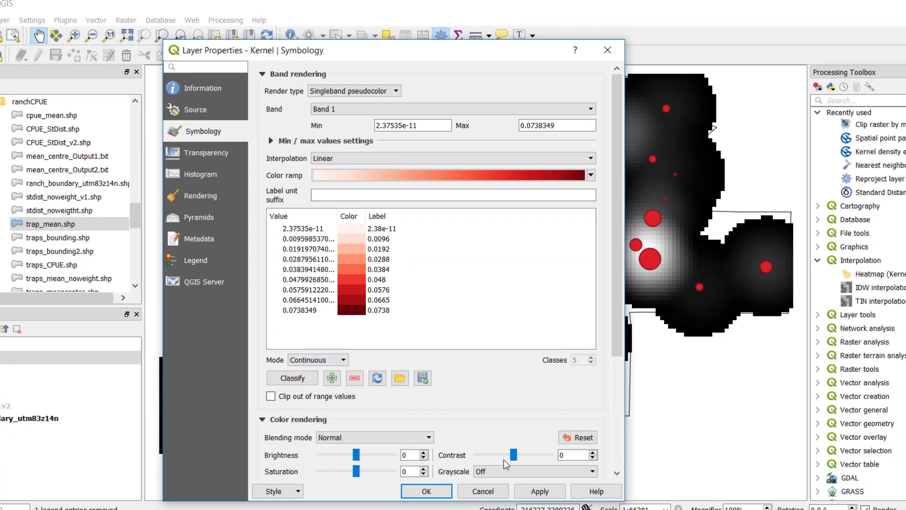
left_click(540, 491)
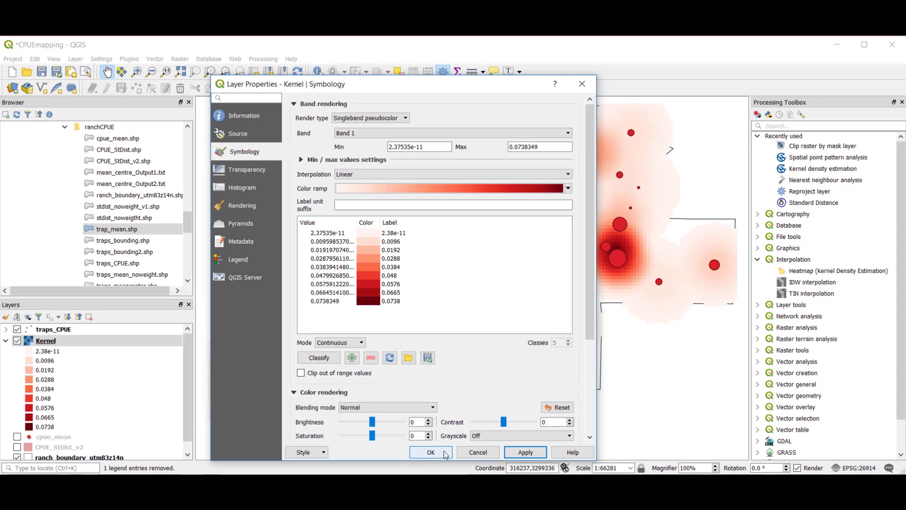
left_click(444, 476)
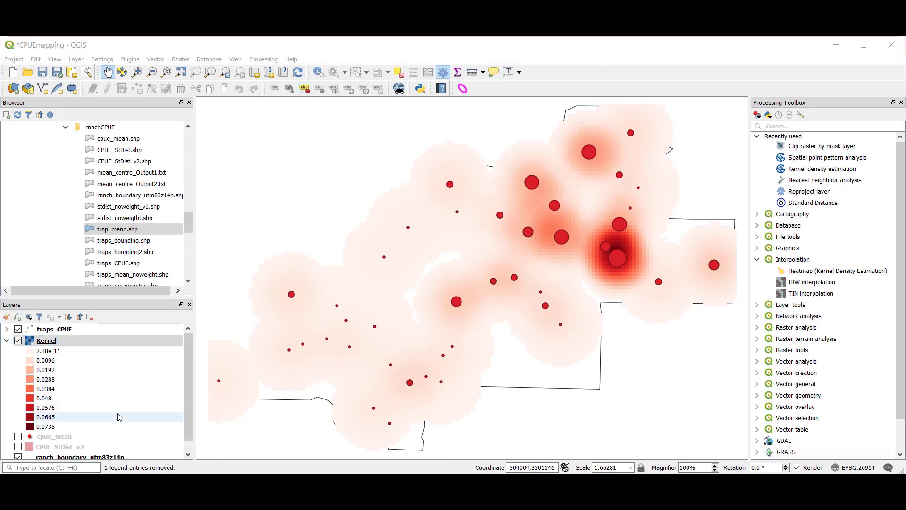
Move ranch_boundary_utm83z14n above the Kernel layer and hide traps_CPUE.
mouse_move(101, 456)
left_mouse_down()
mouse_move(105, 348)
mouse_move(97, 336)
left_mouse_up()
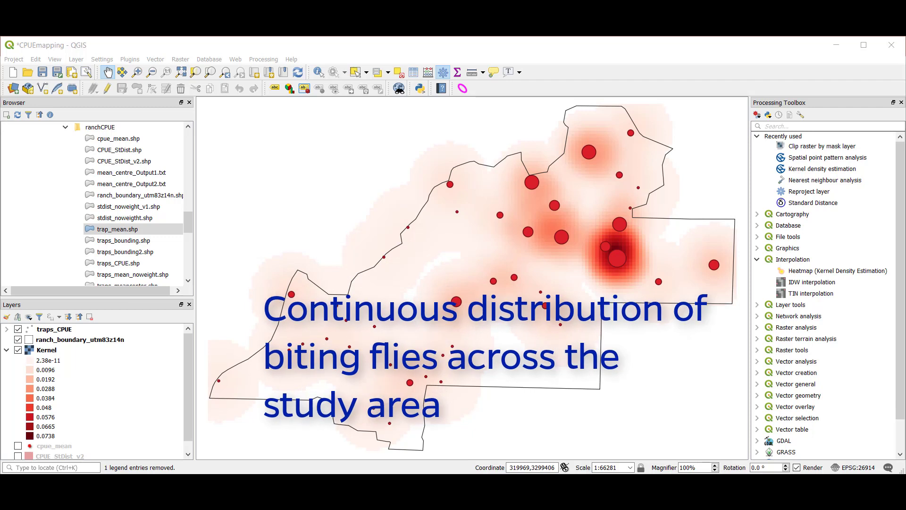
left_click(18, 329)
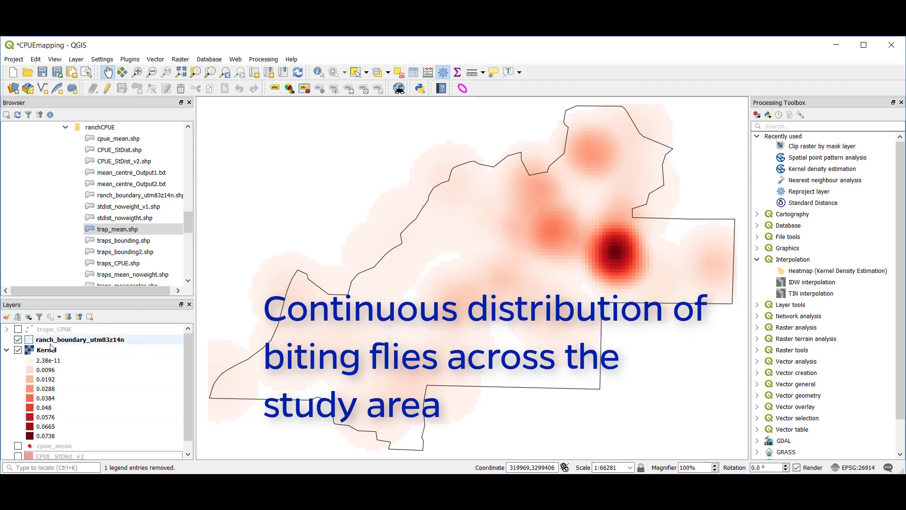